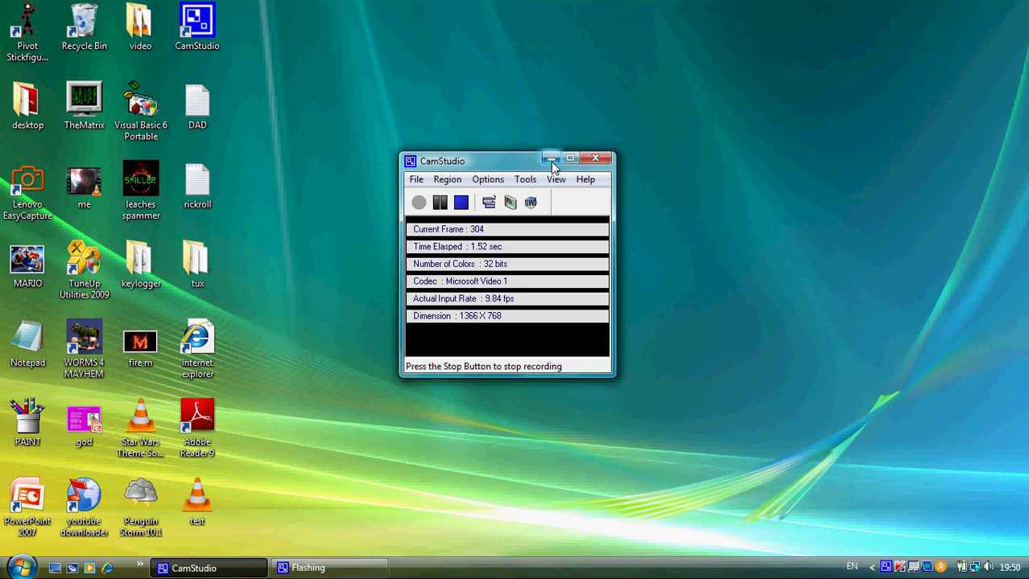
- Minimize the CamStudio window to clear the Vista desktop
{"action": "left_click", "coordinate": [551, 159]}
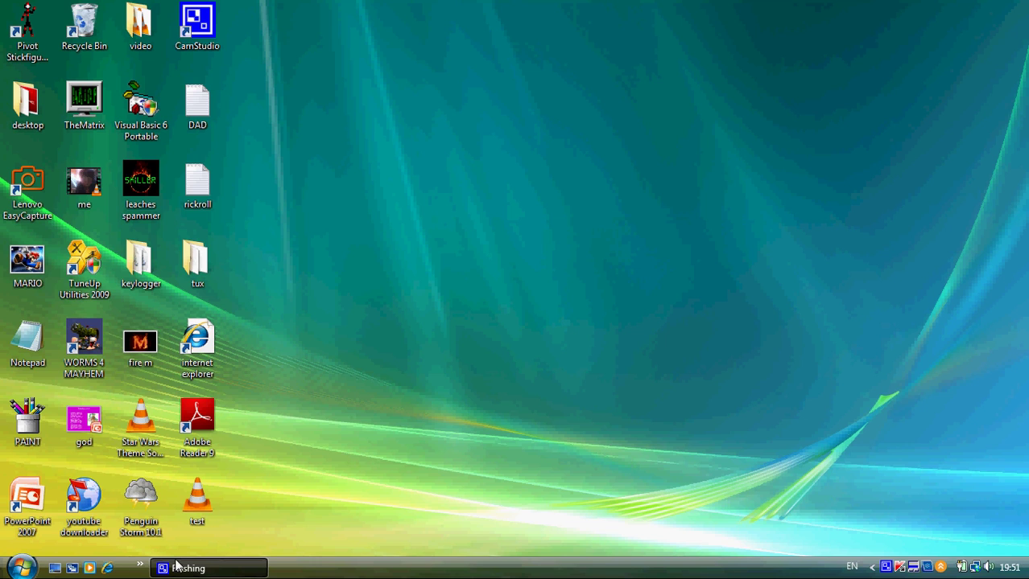
- Launch Internet Explorer and paste the bearblain.com sspipes.zip address in place of Google's
{"action": "left_click", "coordinate": [107, 569]}
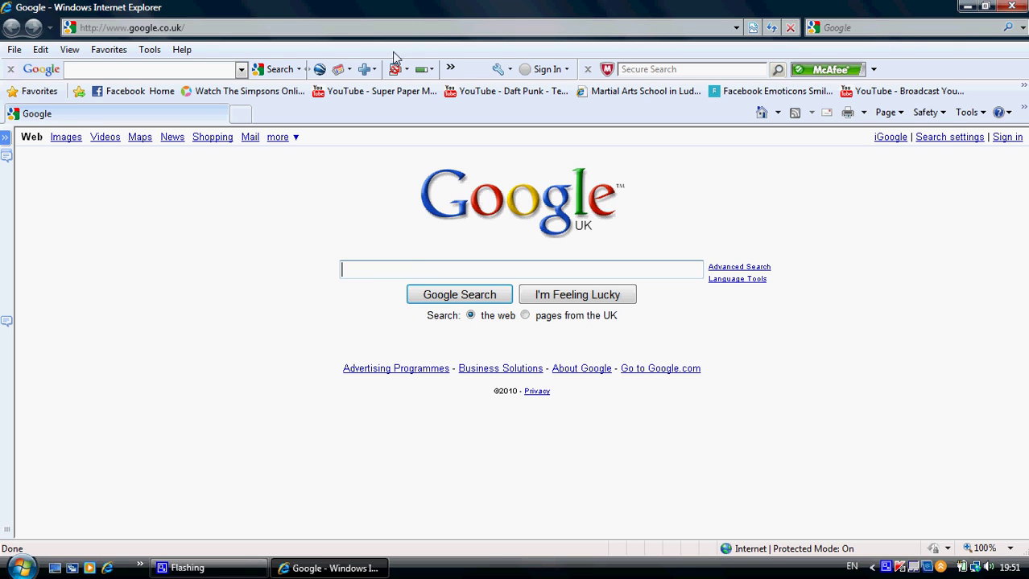
{"action": "left_click", "coordinate": [420, 26]}
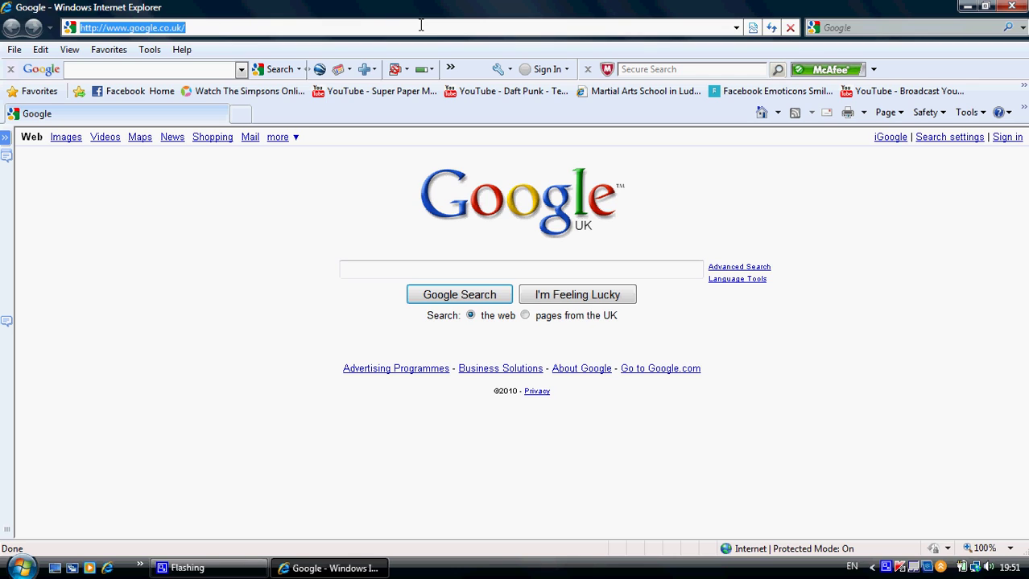
{"action": "key", "text": "BackSpace"}
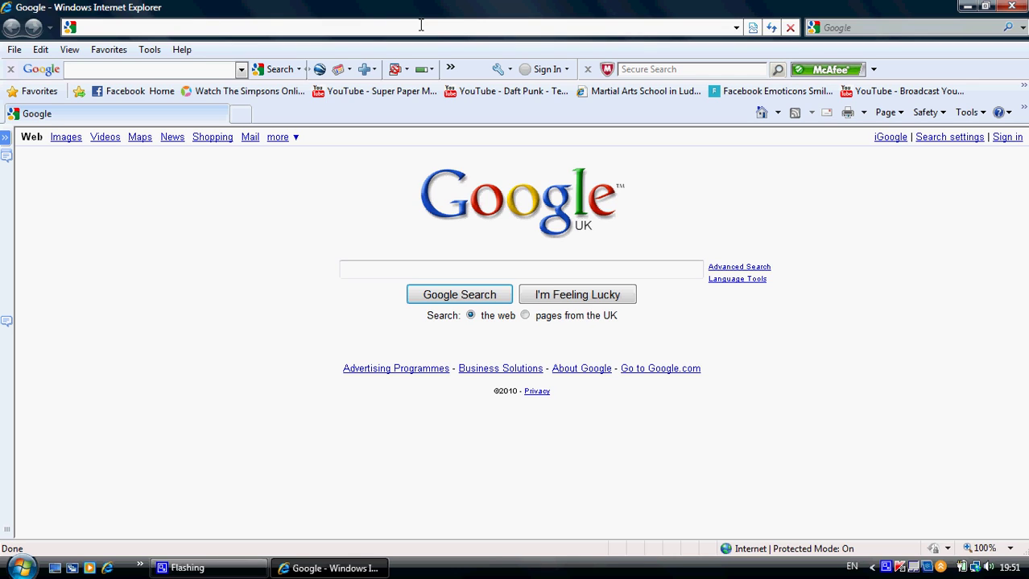
{"action": "right_click", "coordinate": [420, 25]}
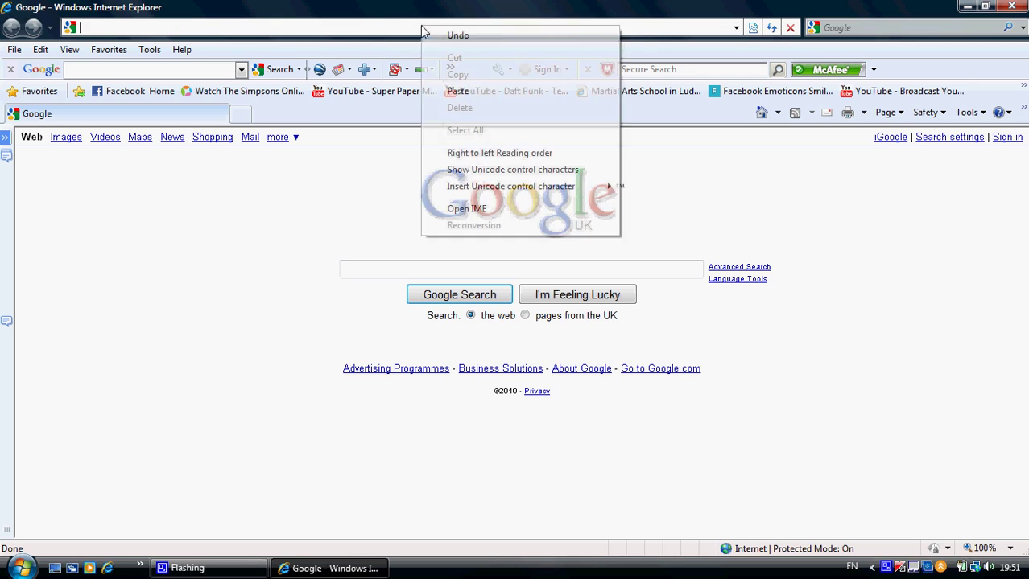
{"action": "left_click", "coordinate": [457, 91]}
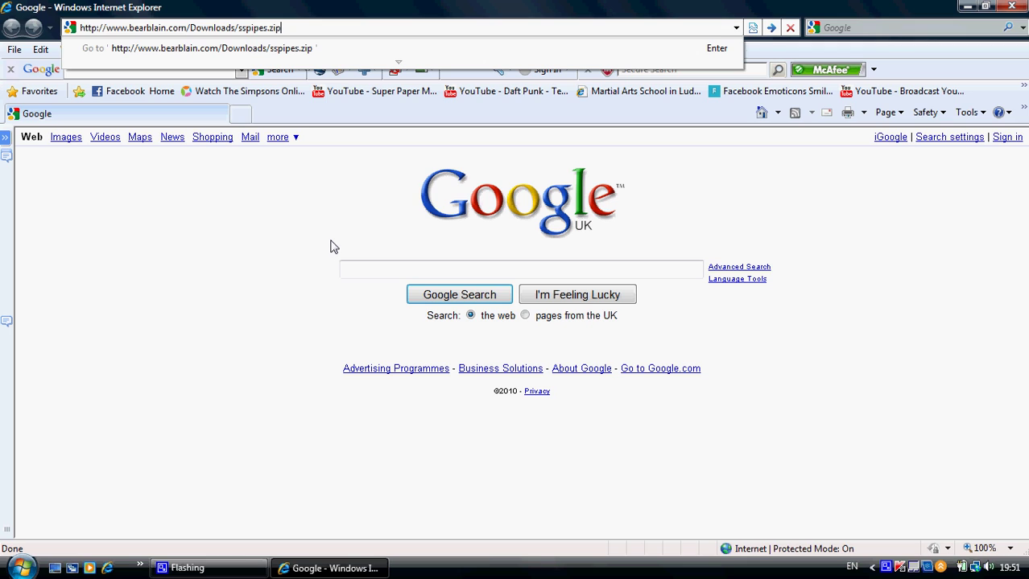
- Download sspipes.zip and open it directly in WinRAR, allowing the security prompt
{"action": "key", "text": "Return"}
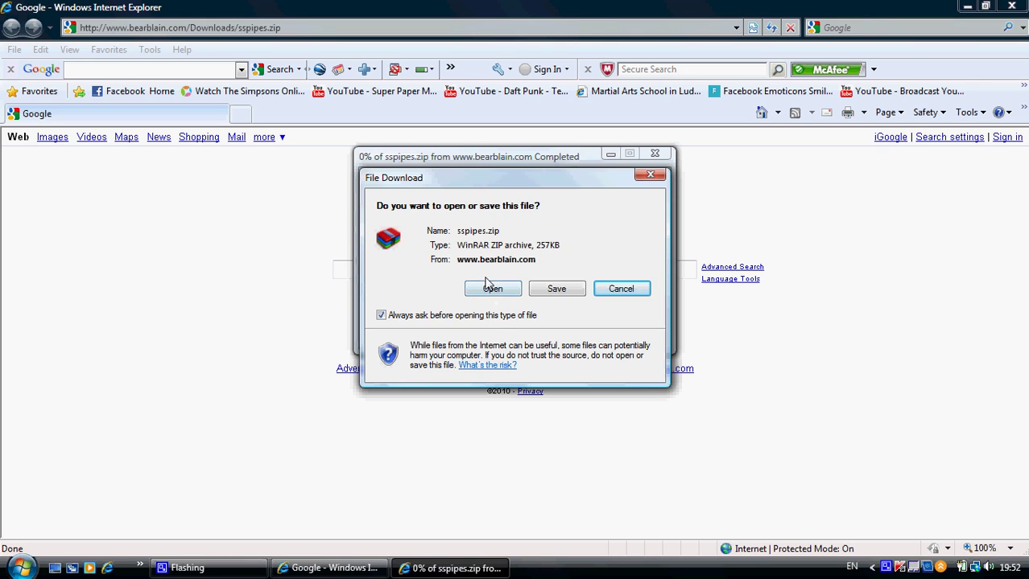
{"action": "left_click", "coordinate": [489, 291]}
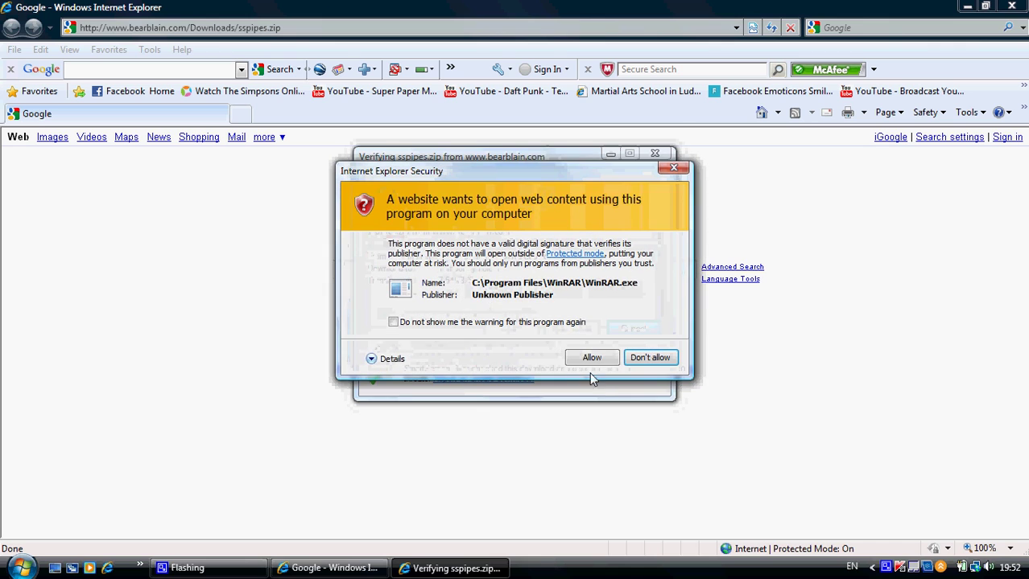
{"action": "left_click", "coordinate": [608, 357]}
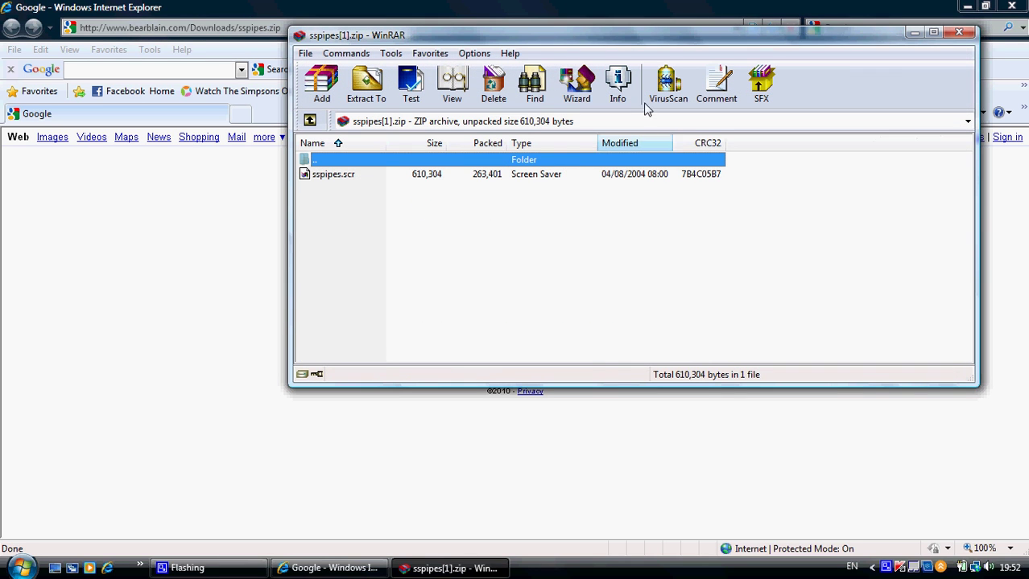
- Drag sspipes.scr from the WinRAR archive onto the desktop, then close WinRAR
{"action": "left_click", "coordinate": [973, 6]}
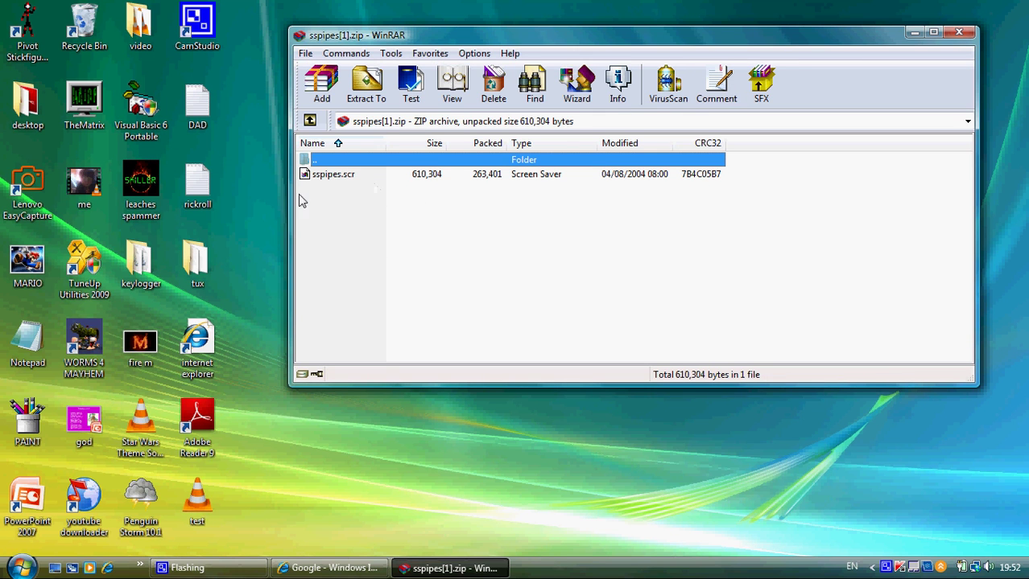
{"action": "left_click", "coordinate": [347, 177]}
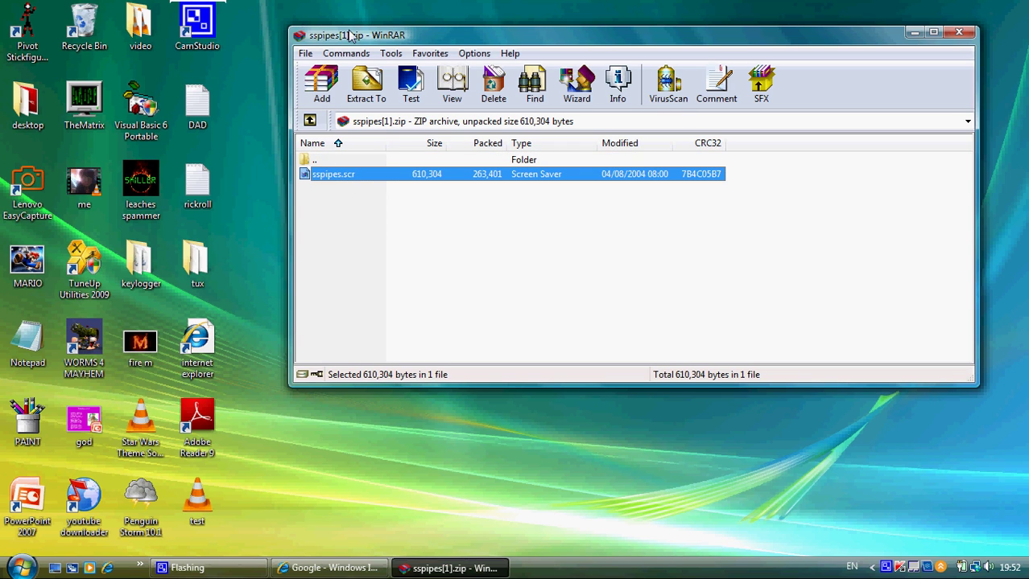
{"action": "left_click", "coordinate": [253, 559]}
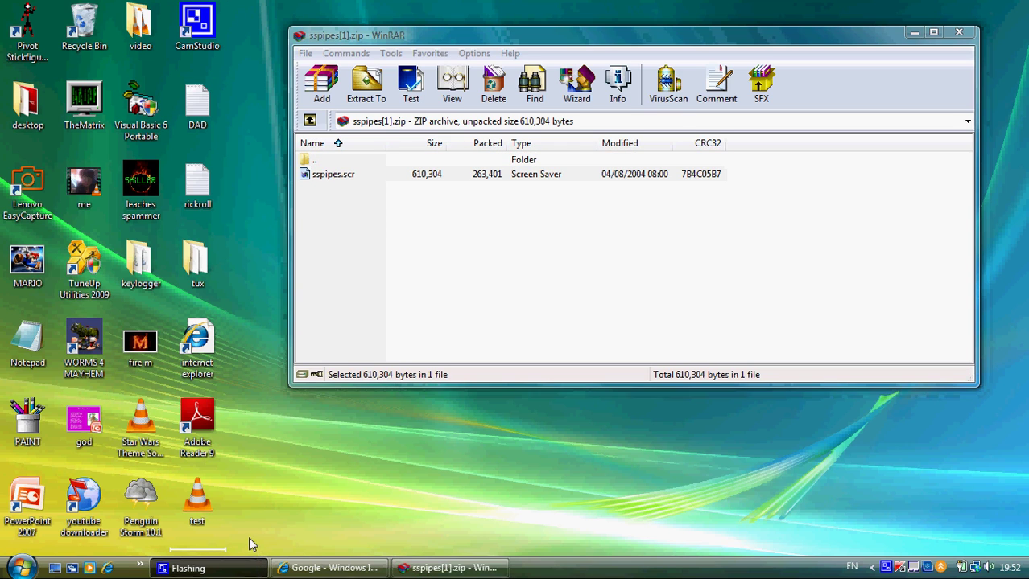
{"action": "left_click_drag", "start_coordinate": [252, 559], "coordinate": [249, 538]}
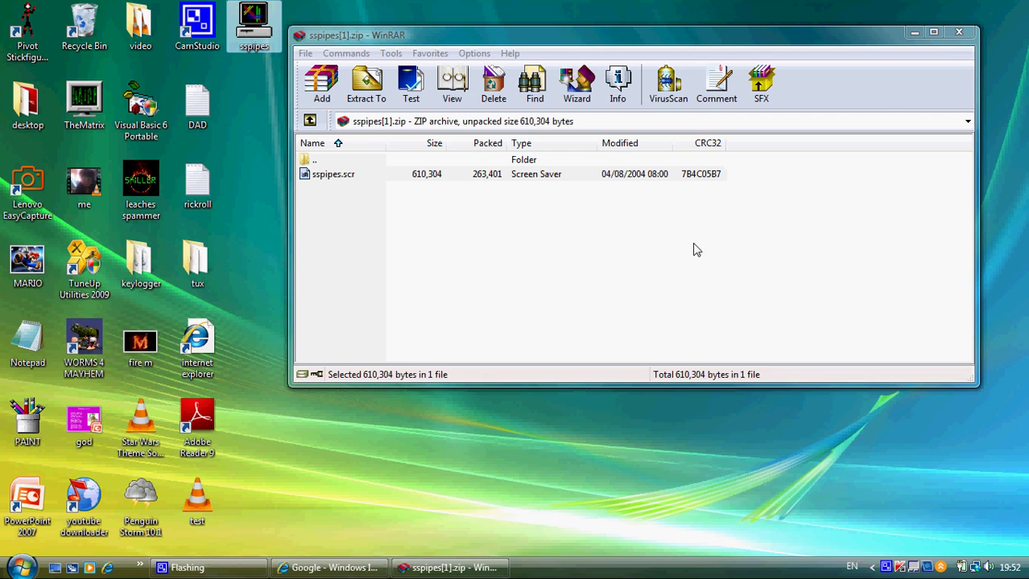
{"action": "left_click", "coordinate": [953, 36]}
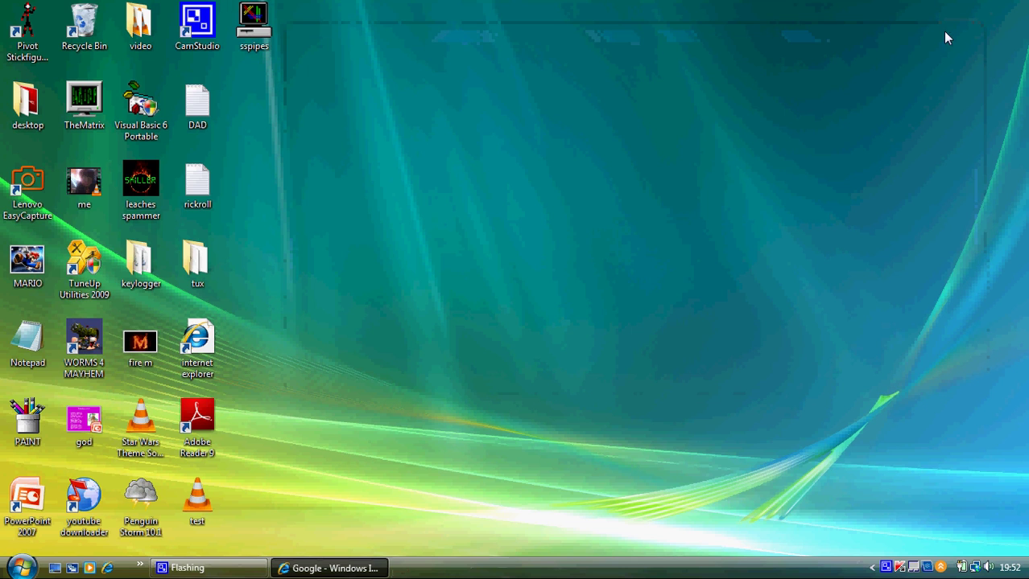
- Install sspipes as the screen saver, keeping Elbow joints and multiple pipes in its settings
{"action": "right_click", "coordinate": [260, 10]}
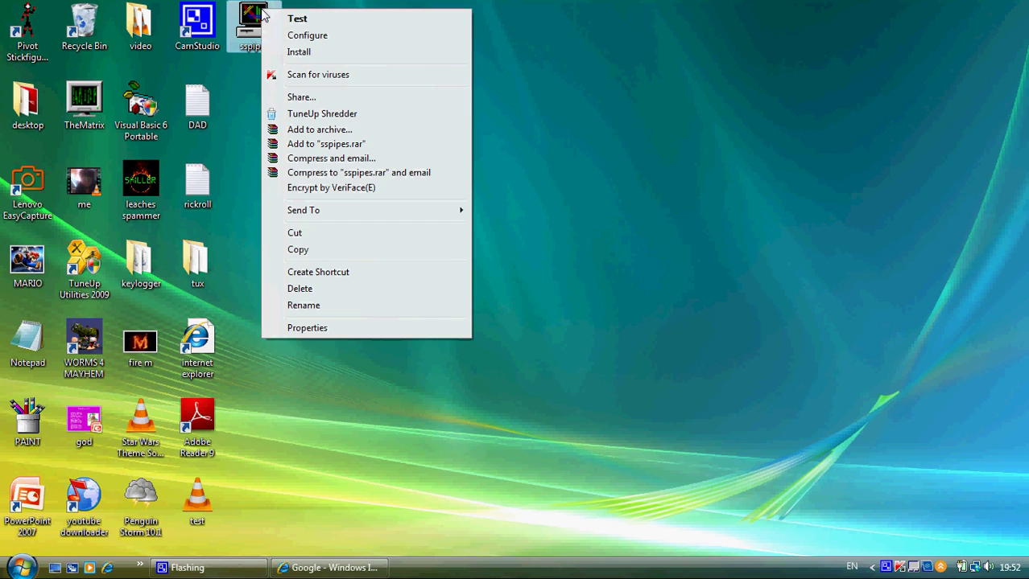
{"action": "left_click", "coordinate": [336, 53]}
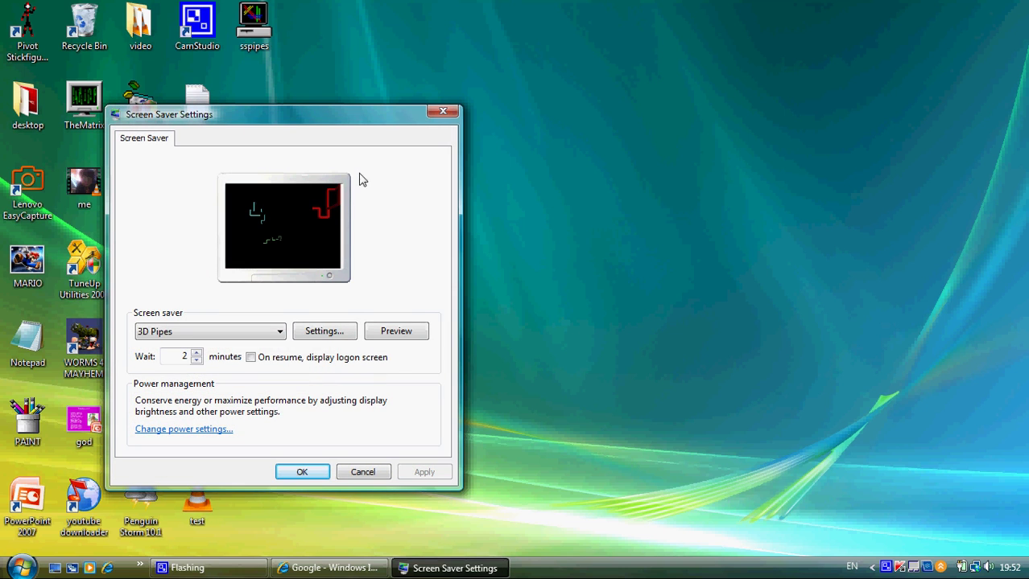
{"action": "left_click", "coordinate": [334, 338]}
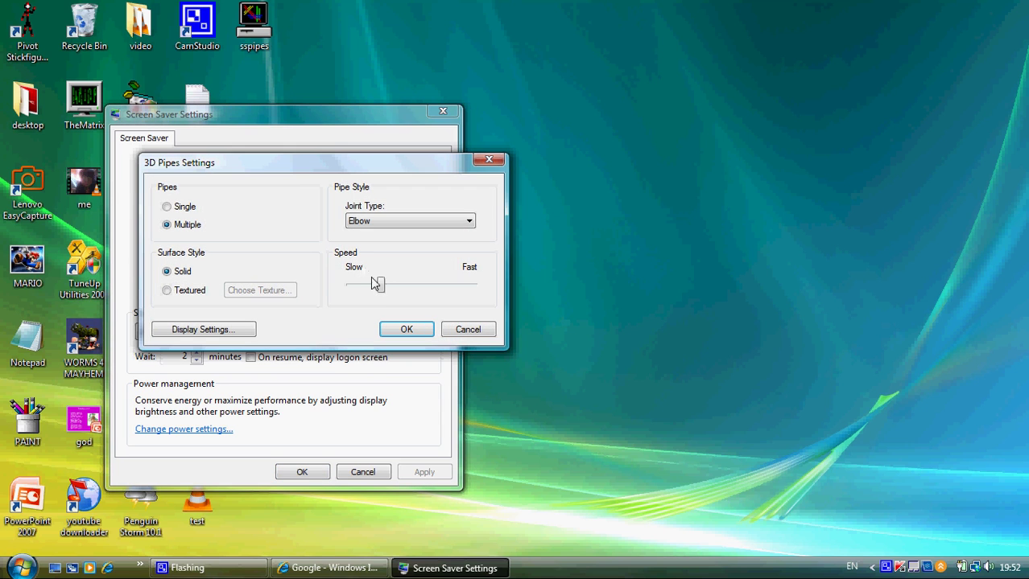
{"action": "left_click", "coordinate": [394, 222]}
{"action": "left_click", "coordinate": [394, 223]}
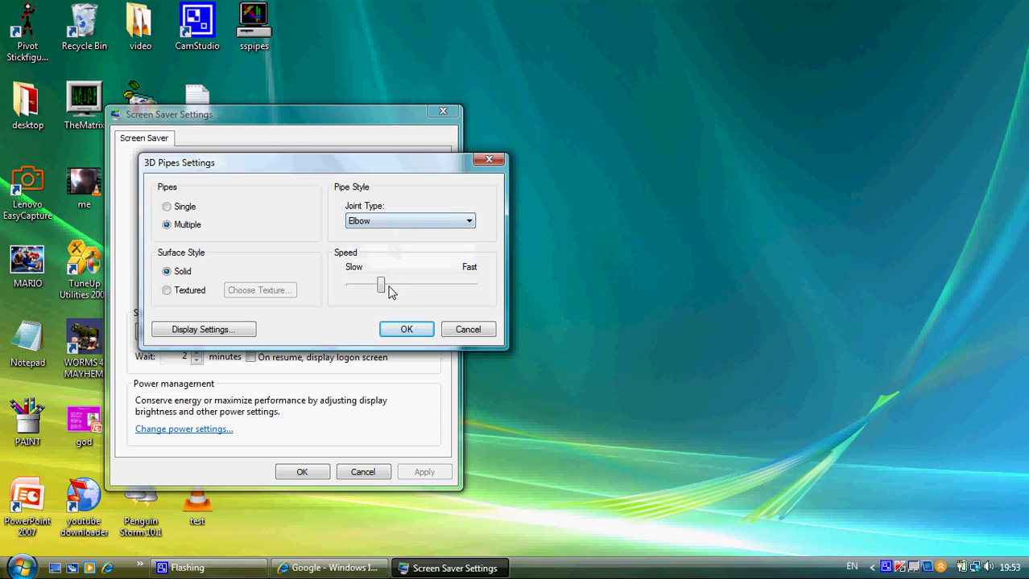
{"action": "left_click", "coordinate": [185, 208]}
{"action": "left_click", "coordinate": [174, 227]}
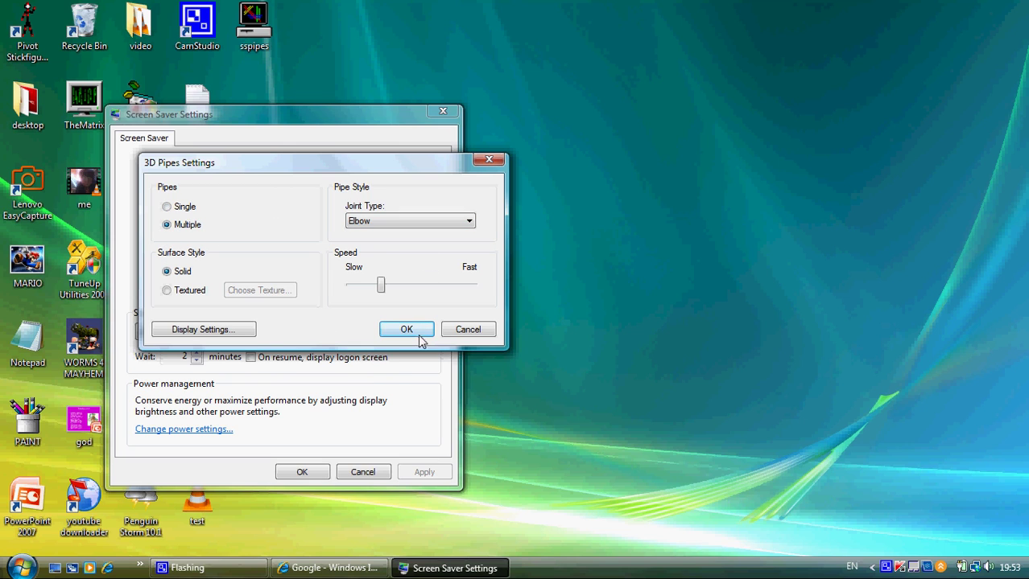
- Keep the 3D Pipes display mode at Automatic and confirm the display options
{"action": "left_click", "coordinate": [231, 330]}
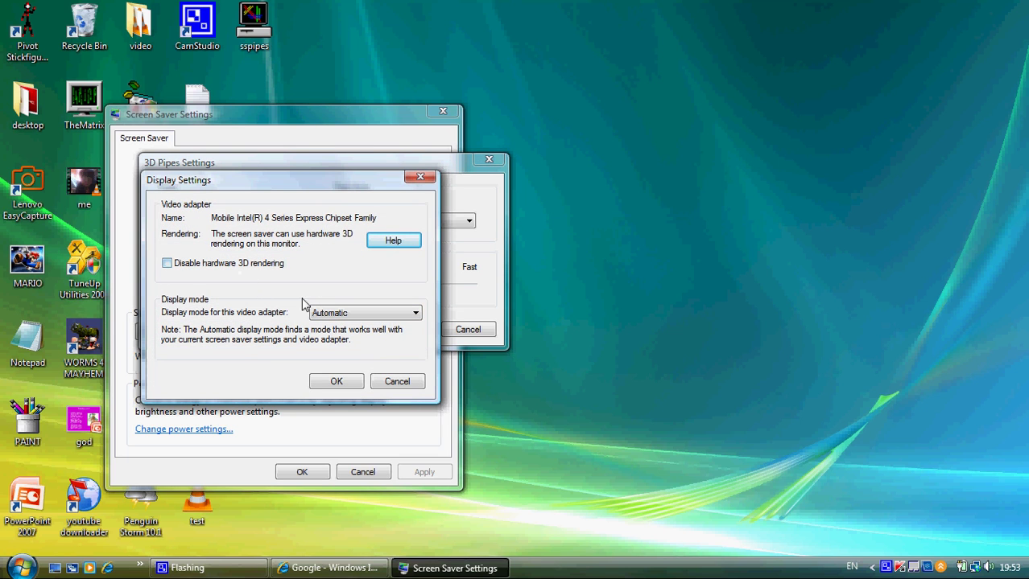
{"action": "left_click", "coordinate": [342, 314]}
{"action": "left_click", "coordinate": [342, 314]}
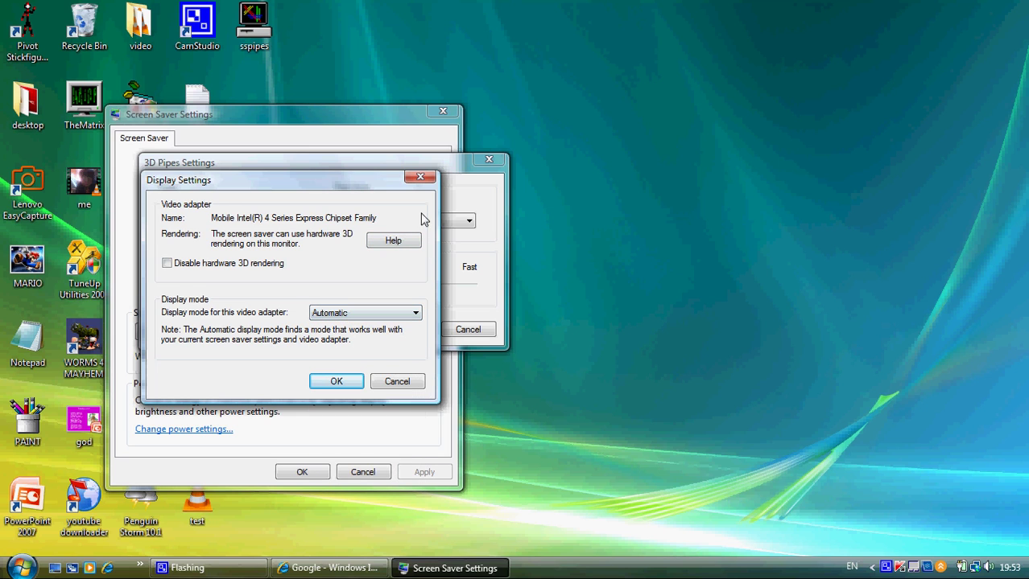
{"action": "left_click", "coordinate": [419, 178]}
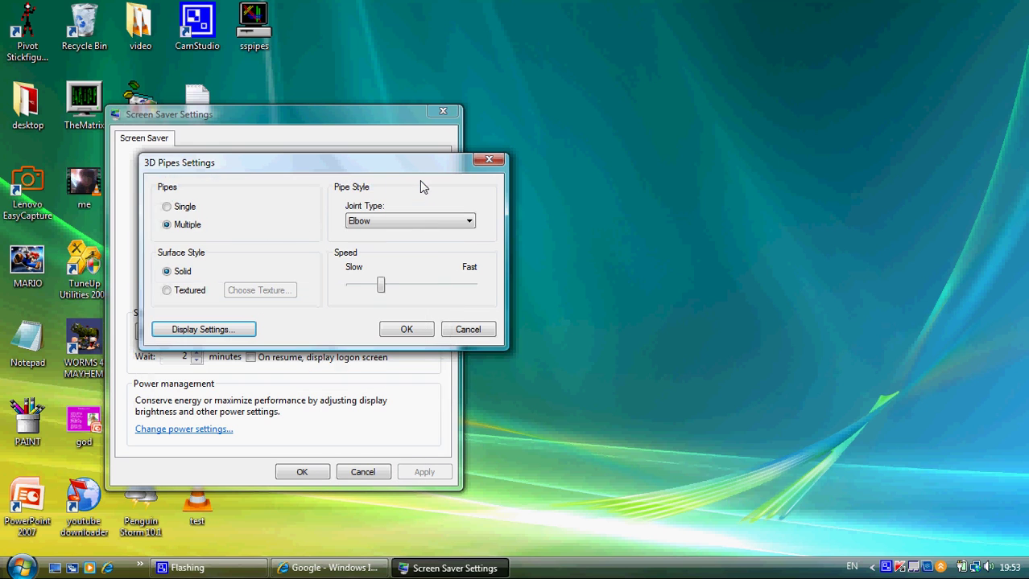
- Confirm the 3D Pipes settings with OK
{"action": "left_click", "coordinate": [416, 337]}
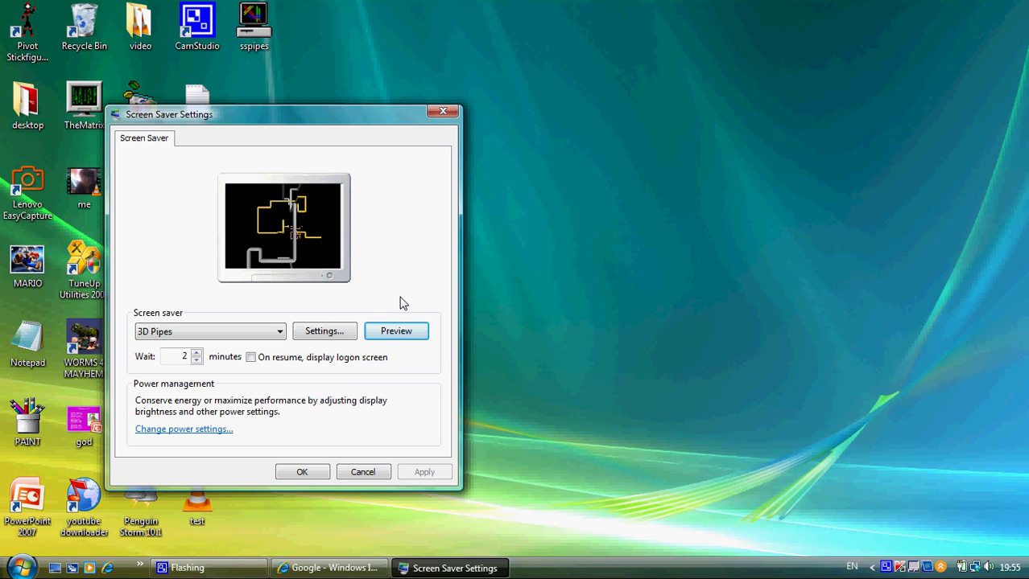
{"action": "left_click", "coordinate": [444, 113]}
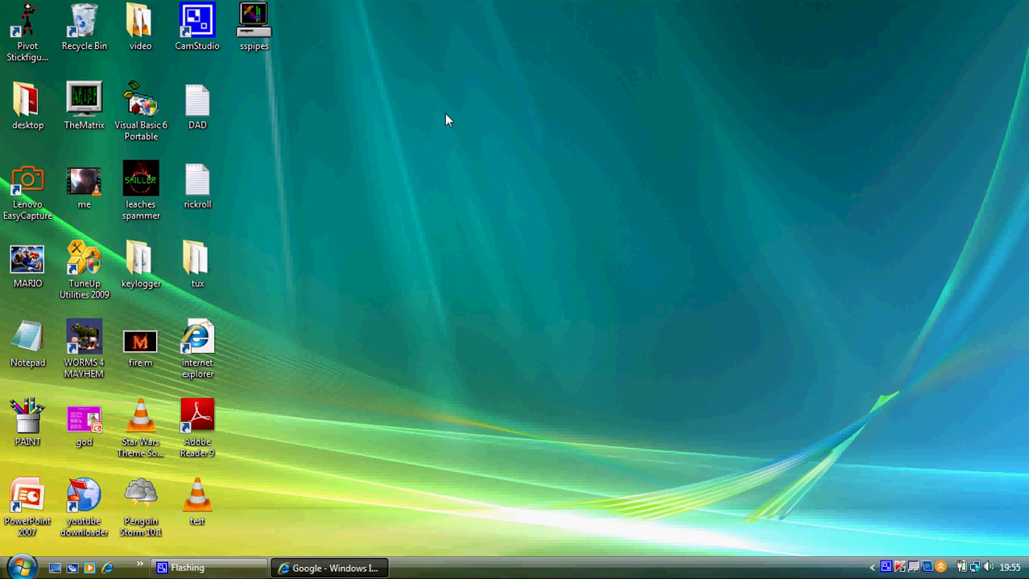